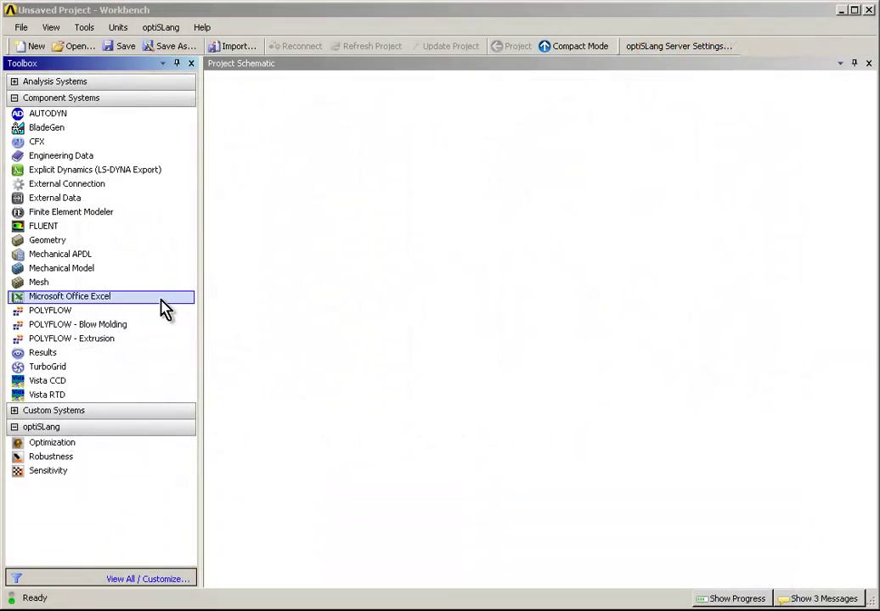
Add a standalone Excel system, attach Couple_Function.xls to its Analysis cell, and open it in Excel
left_click(166, 307)
left_click_drag(165, 307, 298, 185)
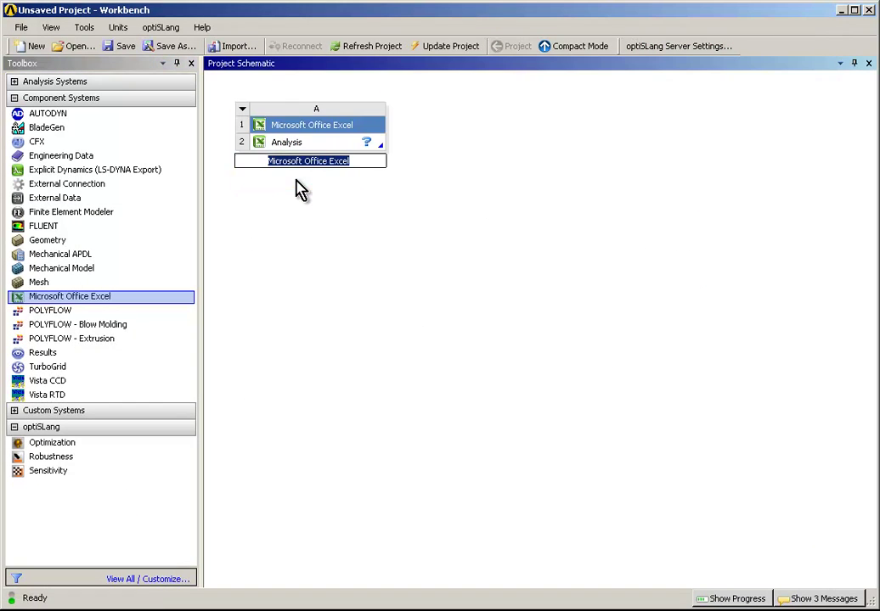
right_click(342, 150)
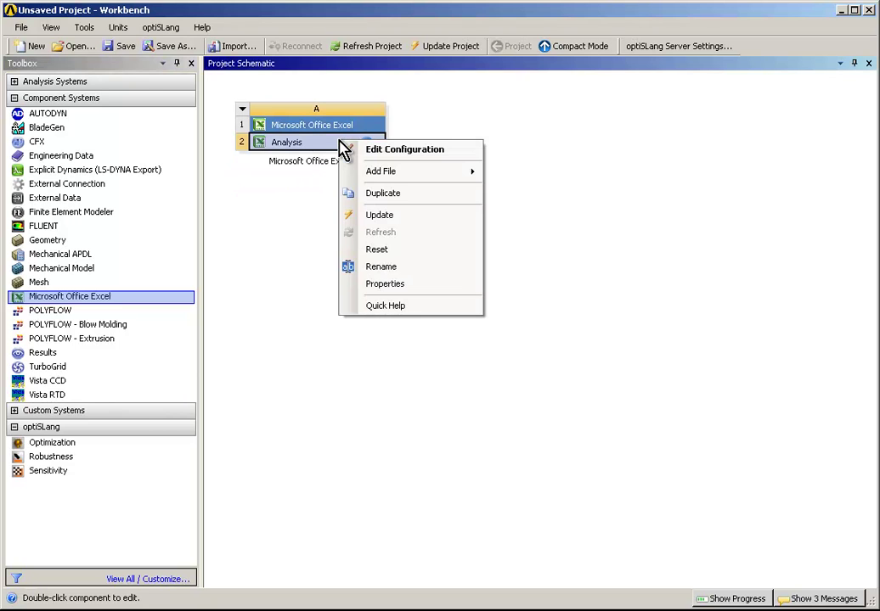
mouse_move(385, 175)
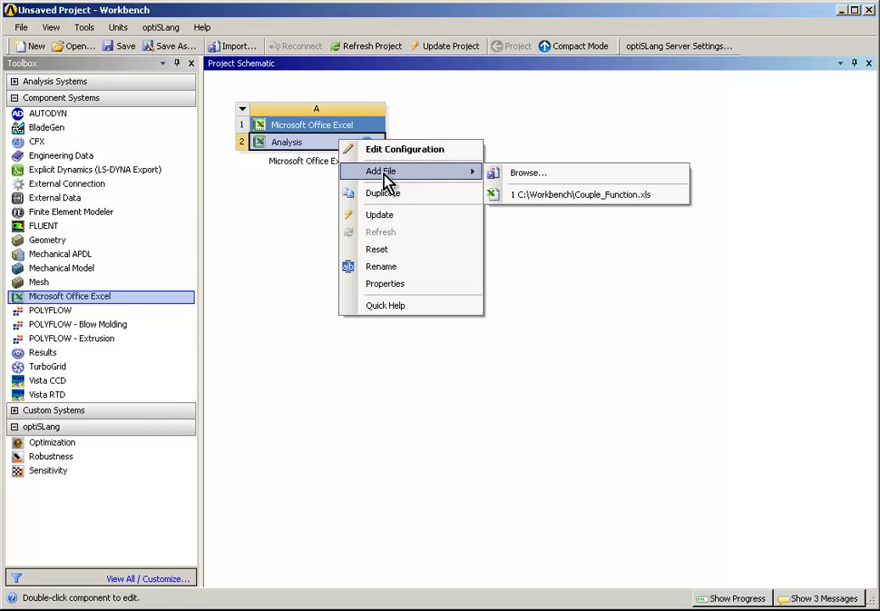
left_click(549, 181)
left_click(371, 134)
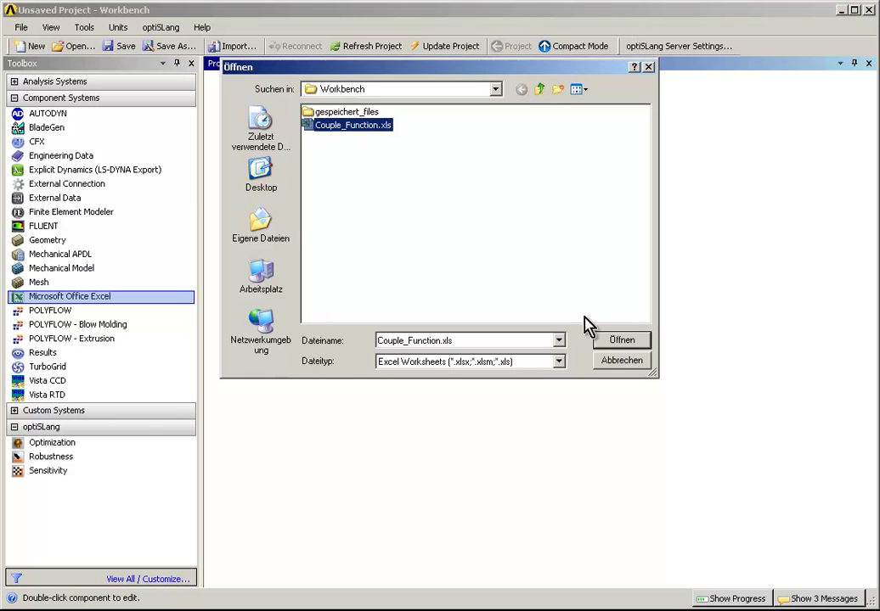
left_click(615, 345)
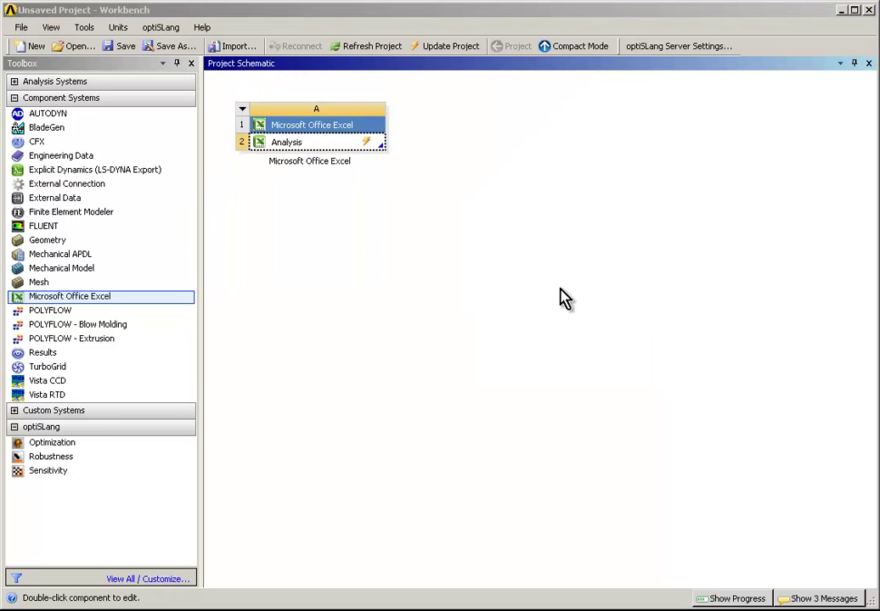
right_click(342, 145)
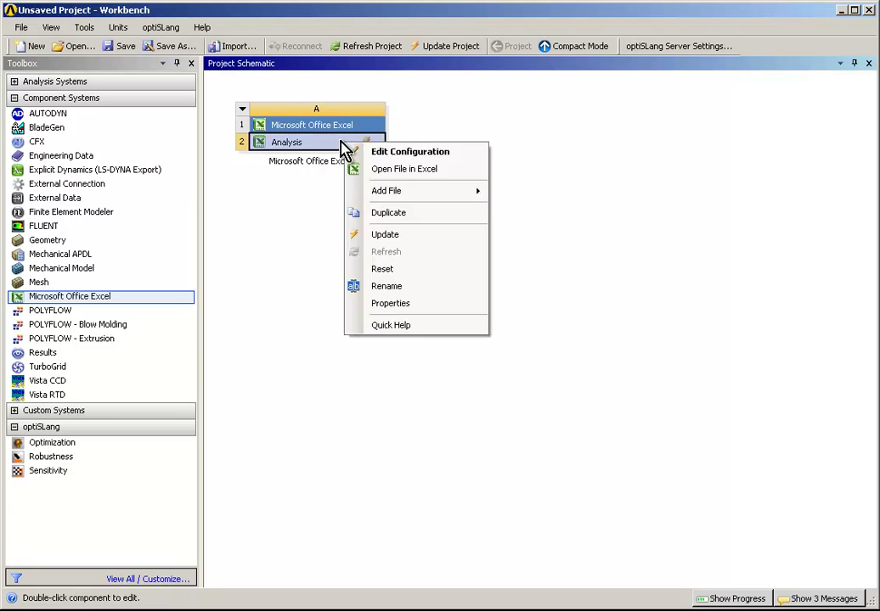
left_click(437, 169)
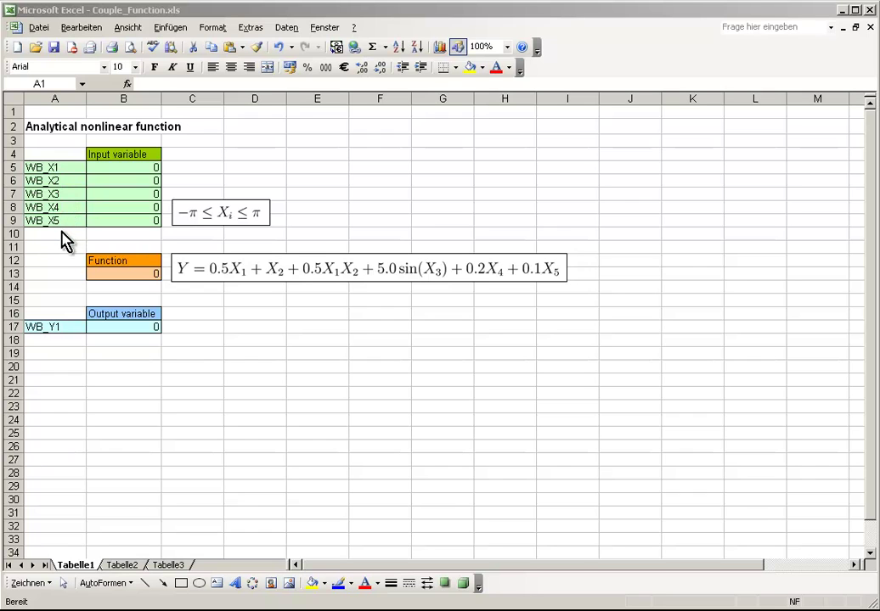
Check the WB_X1 name on B5 and the function formula in B13, then save the workbook
left_click(111, 168)
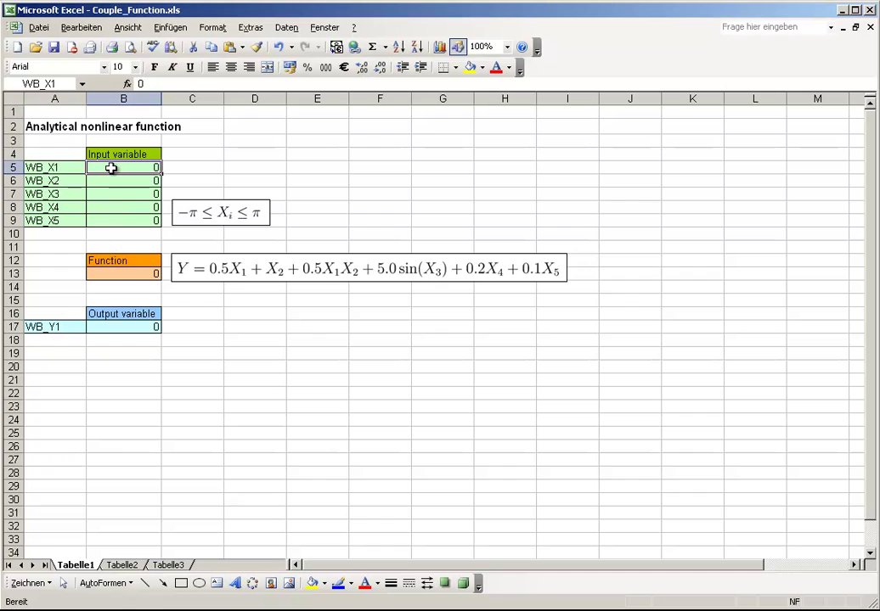
left_click(63, 85)
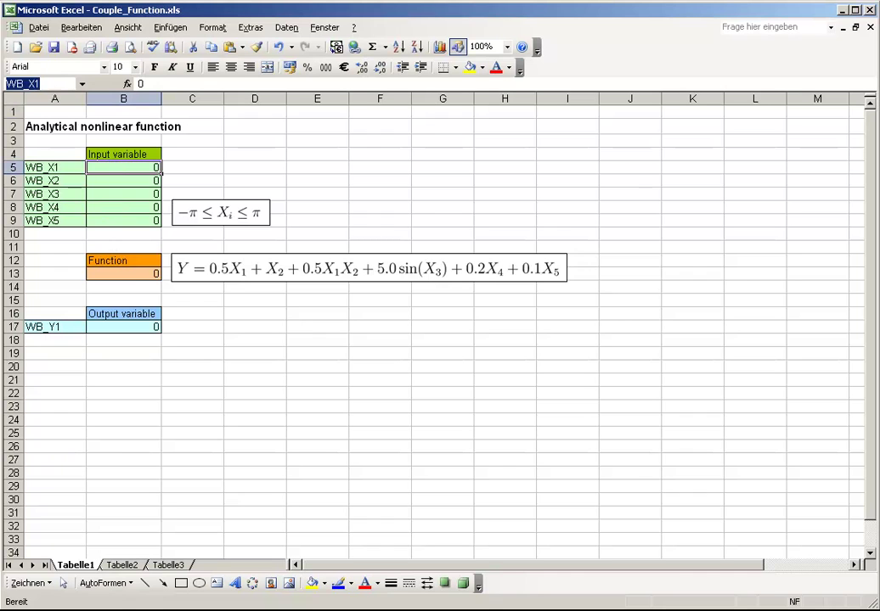
type("W")
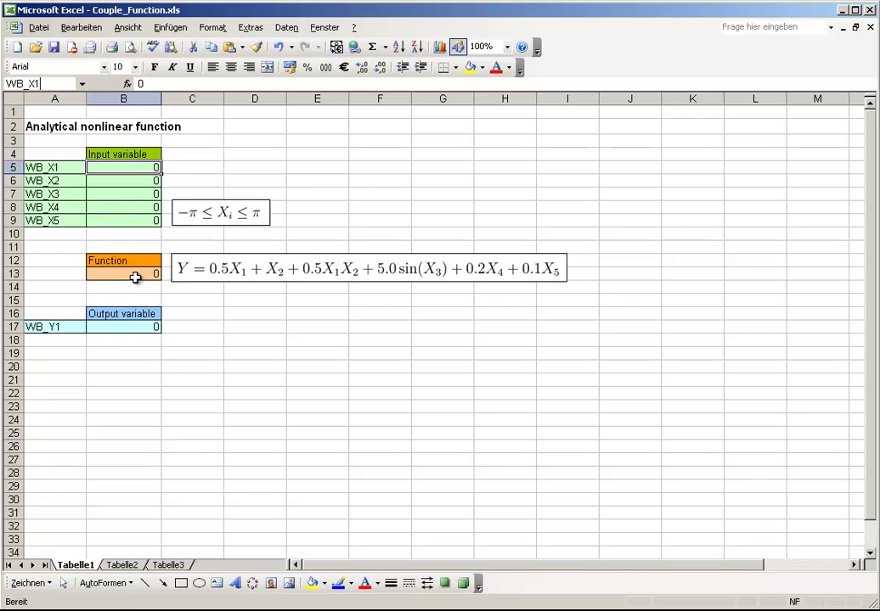
left_click(135, 276)
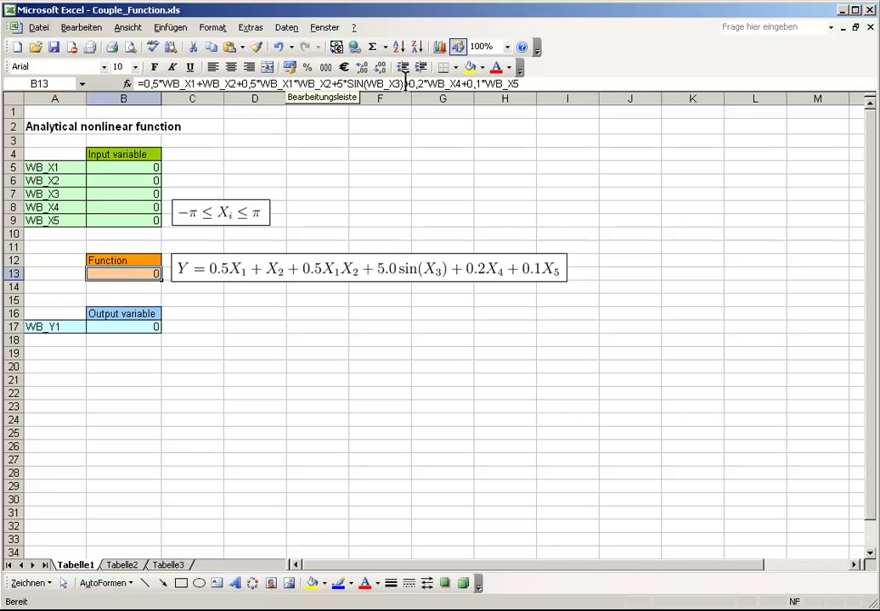
left_click(52, 47)
Close Excel and mark WB_X1–WB_X5 as input parameters and WB_Y1 as the output
left_click(869, 10)
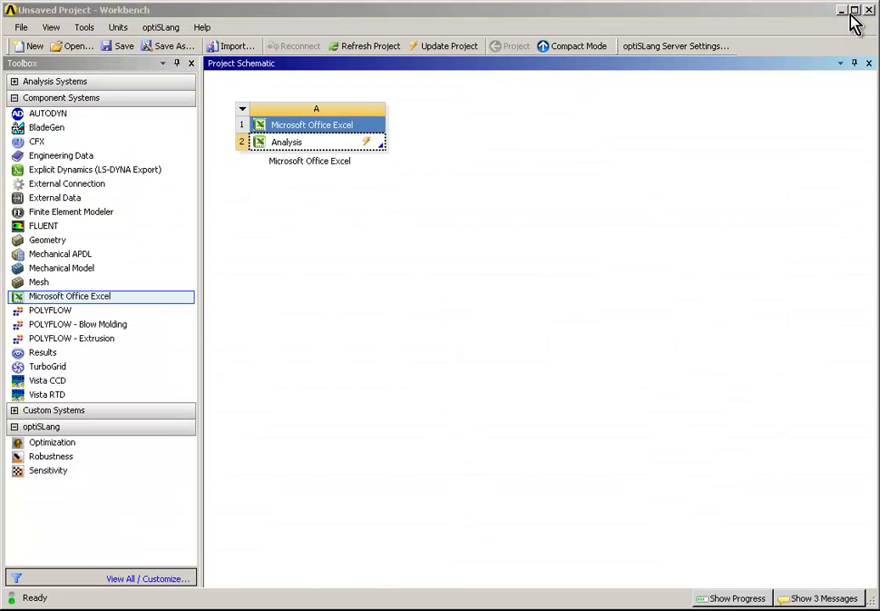
right_click(336, 146)
left_click(376, 156)
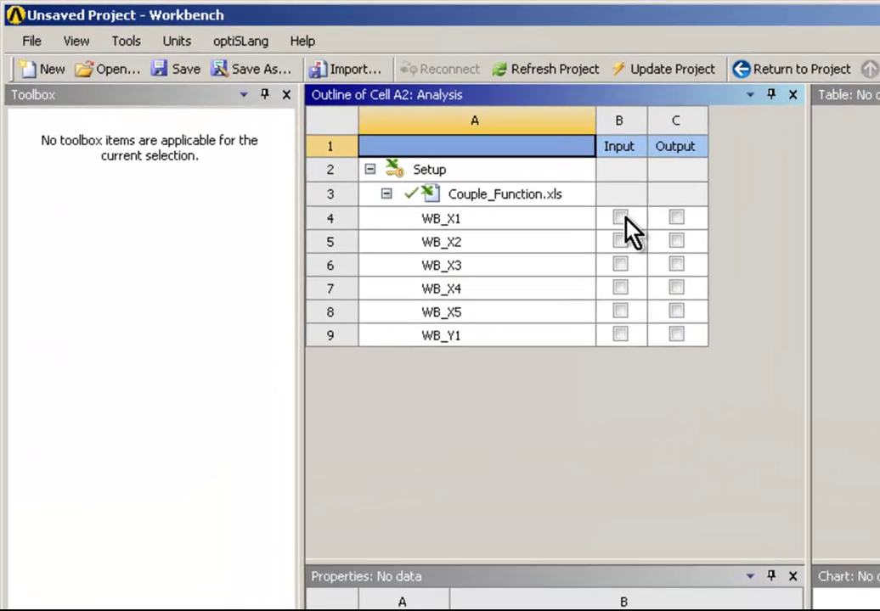
left_click(622, 219)
left_click(623, 243)
left_click(622, 266)
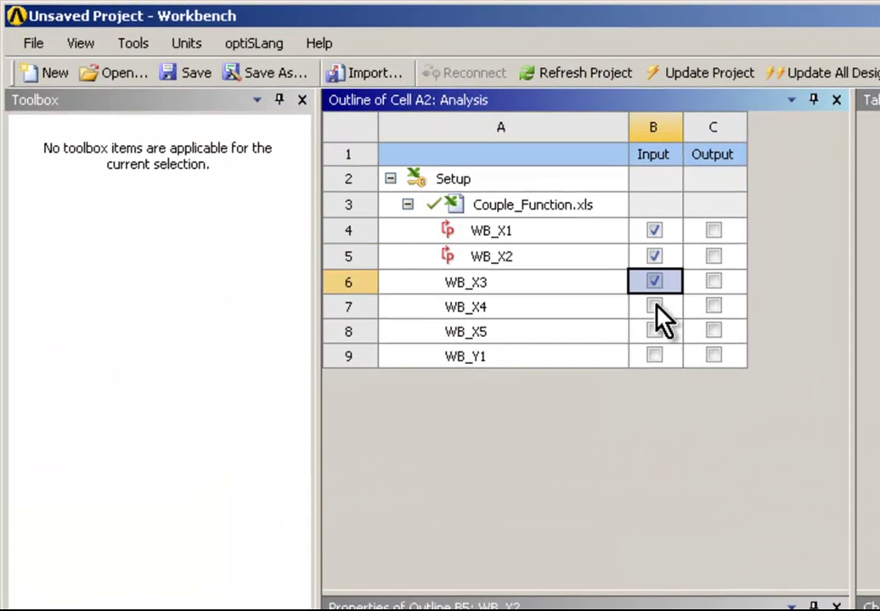
left_click(655, 306)
left_click(654, 332)
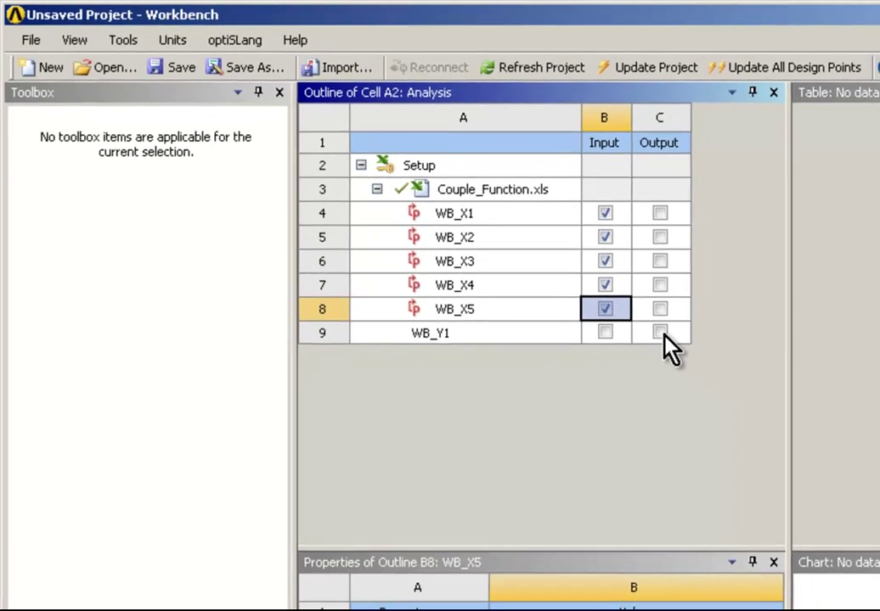
left_click(707, 357)
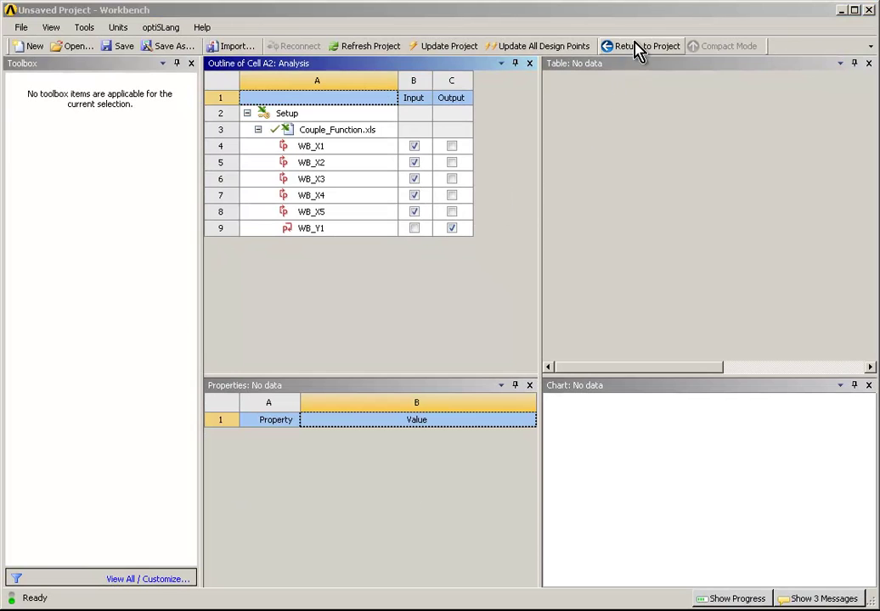
left_click(636, 44)
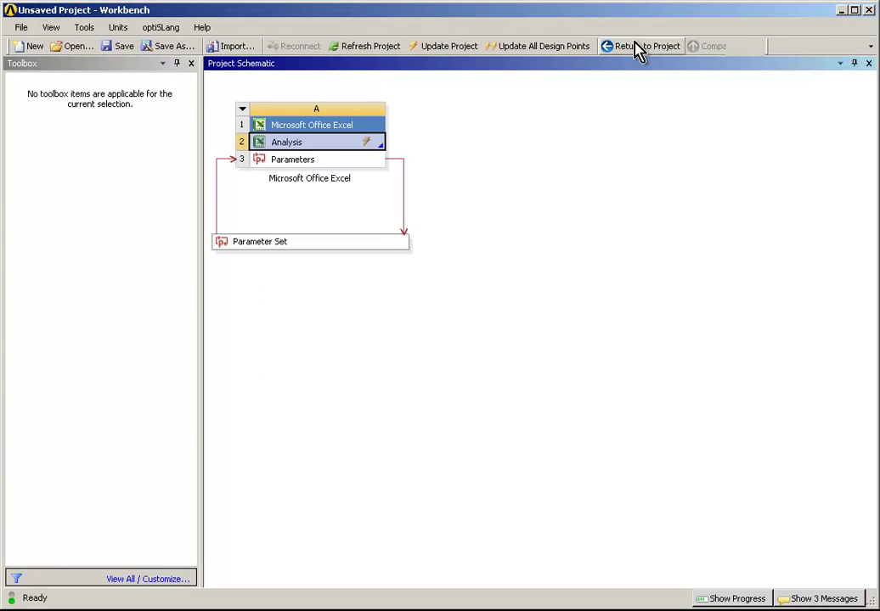
Review the Parameter Set and update the project so the Excel analysis computes WB_Y1
double_click(363, 246)
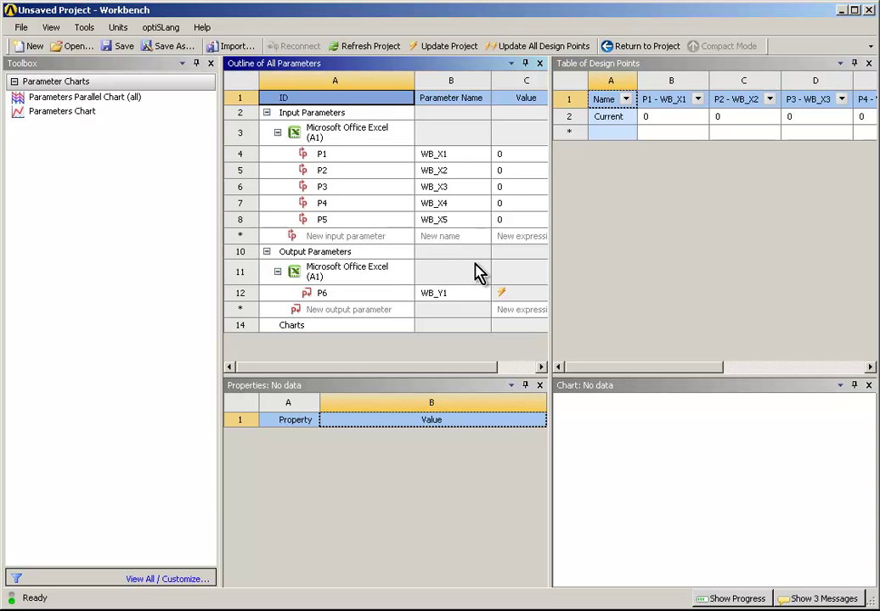
left_click(471, 52)
left_click(626, 53)
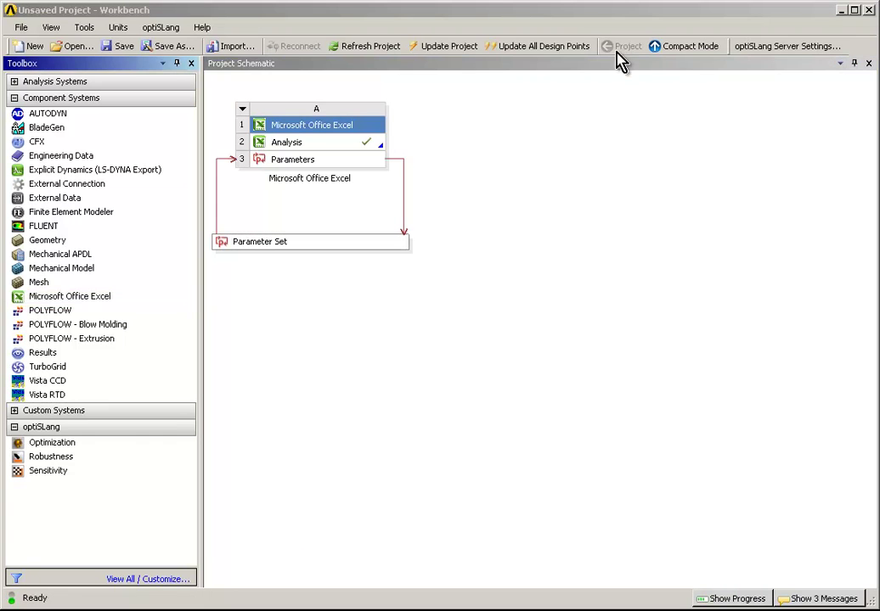
Add an optiSLang Sensitivity system B below the Parameter Set and open its Parameters cell
left_click(14, 97)
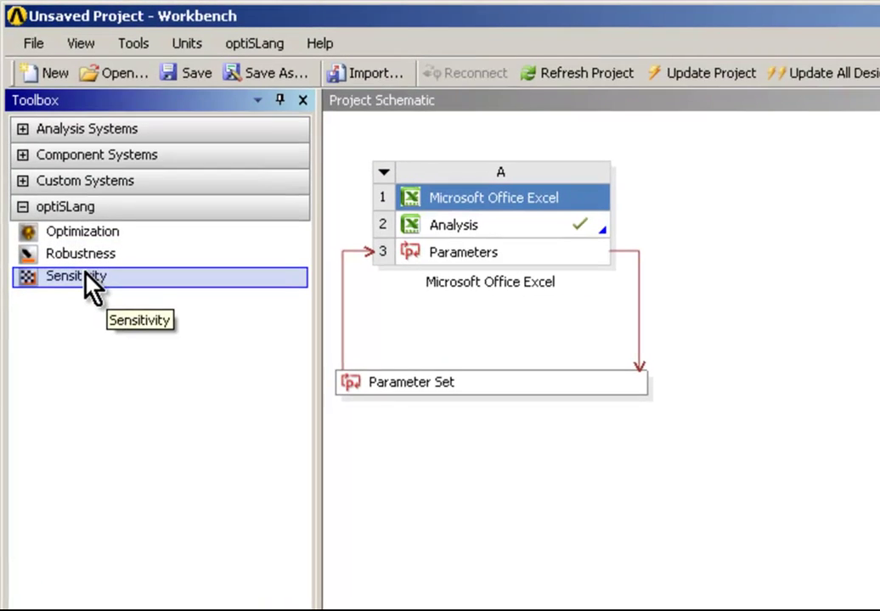
double_click(85, 275)
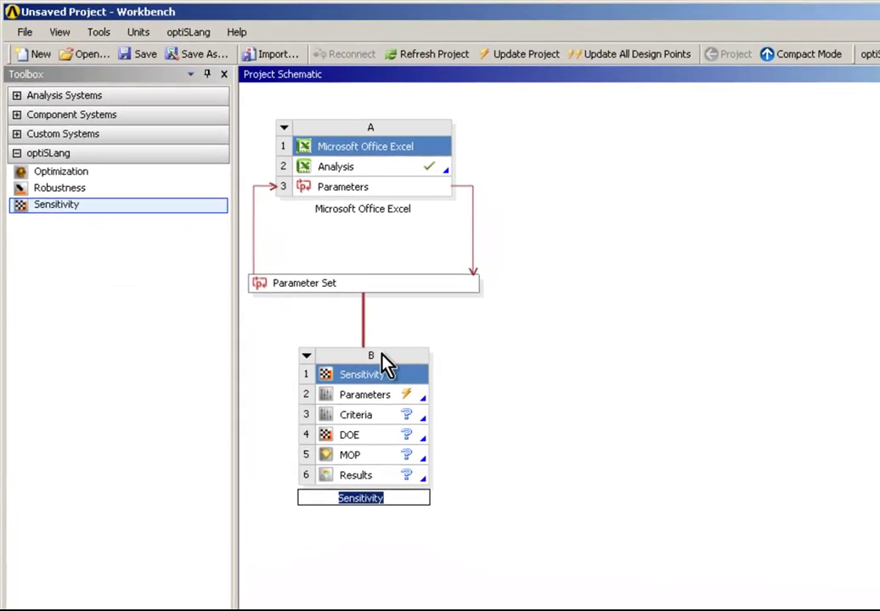
left_click(384, 401)
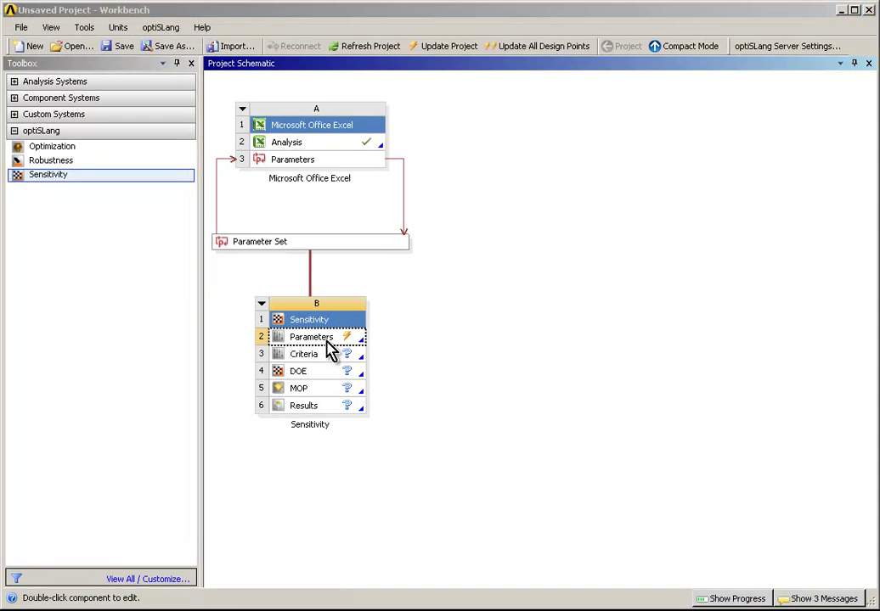
double_click(327, 340)
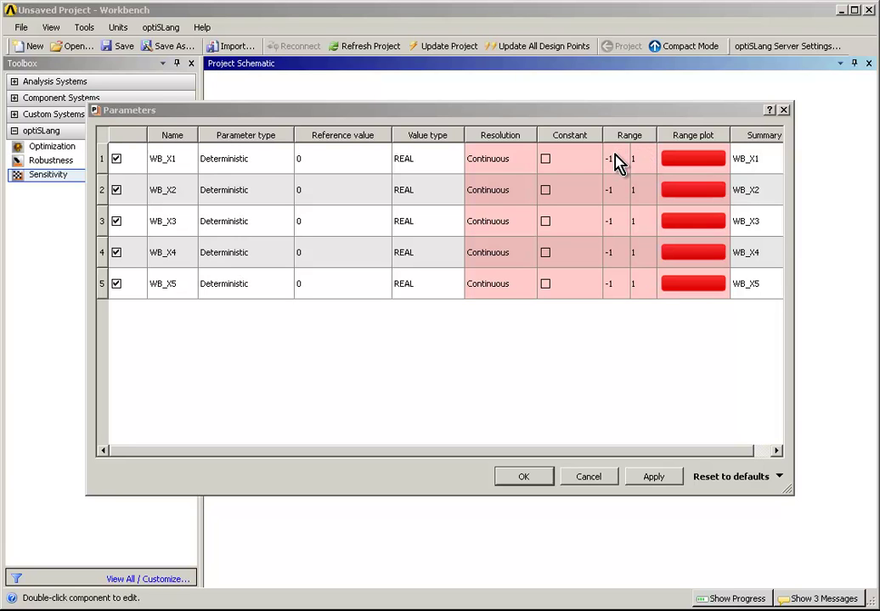
Set the range of all five parameters WB_X1–WB_X5 to -3.14 through 3.14
left_click(617, 163)
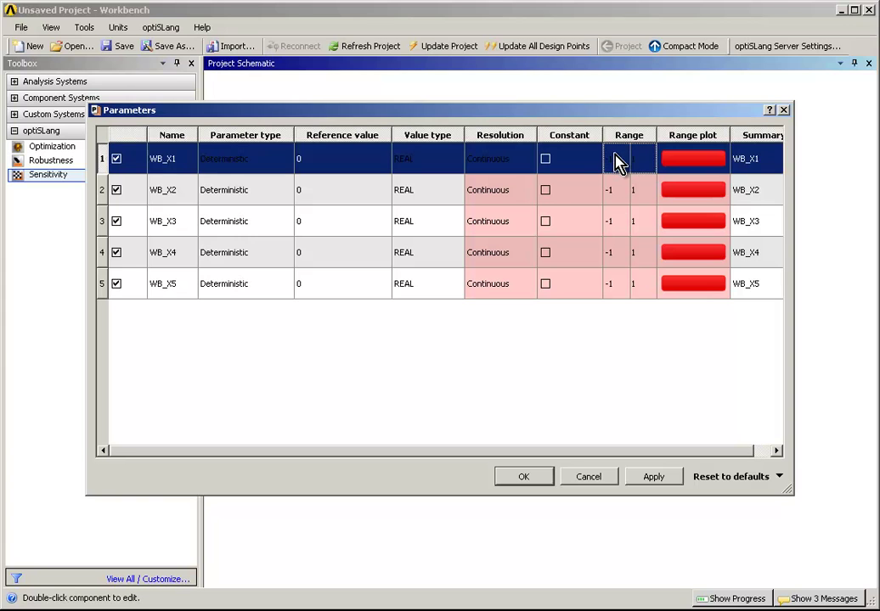
left_click(637, 287, "shift")
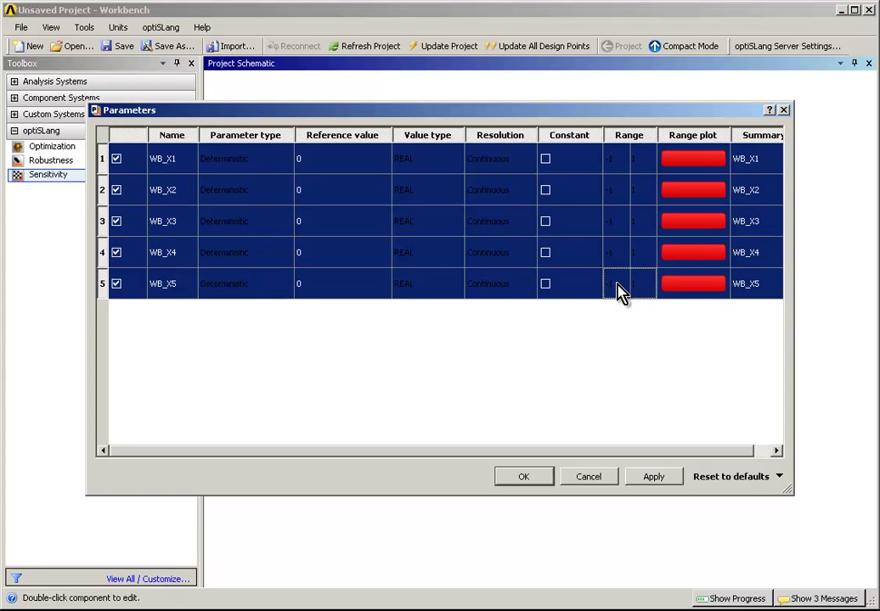
left_click(618, 286)
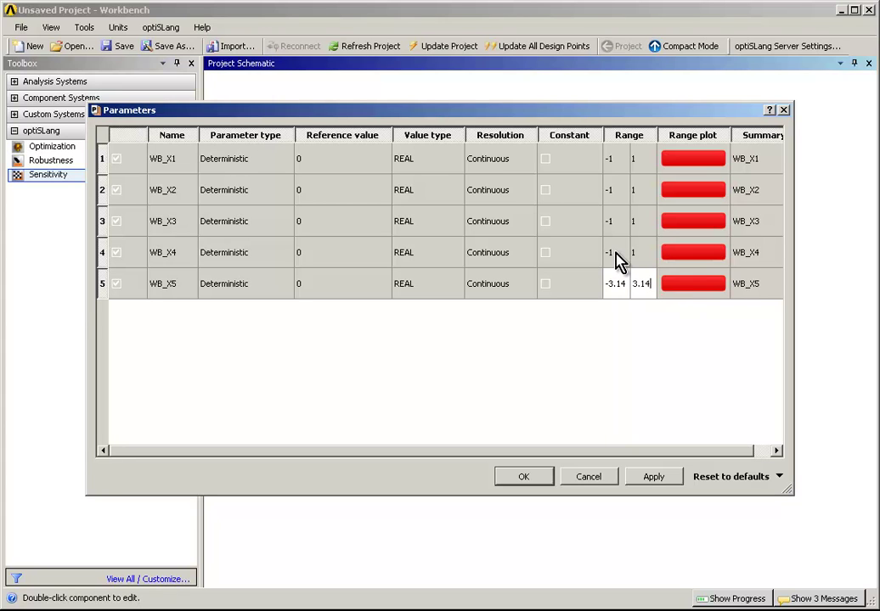
key("Return")
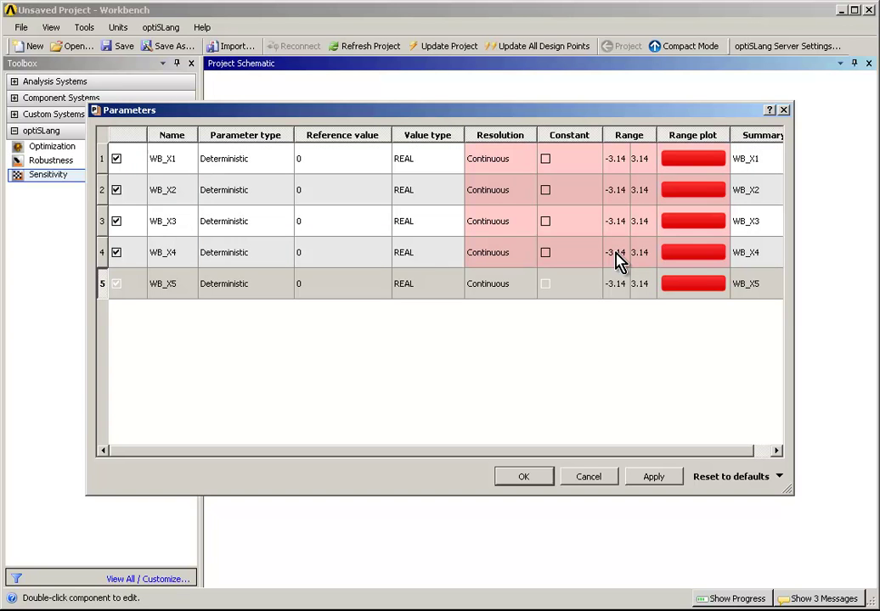
left_click(506, 480)
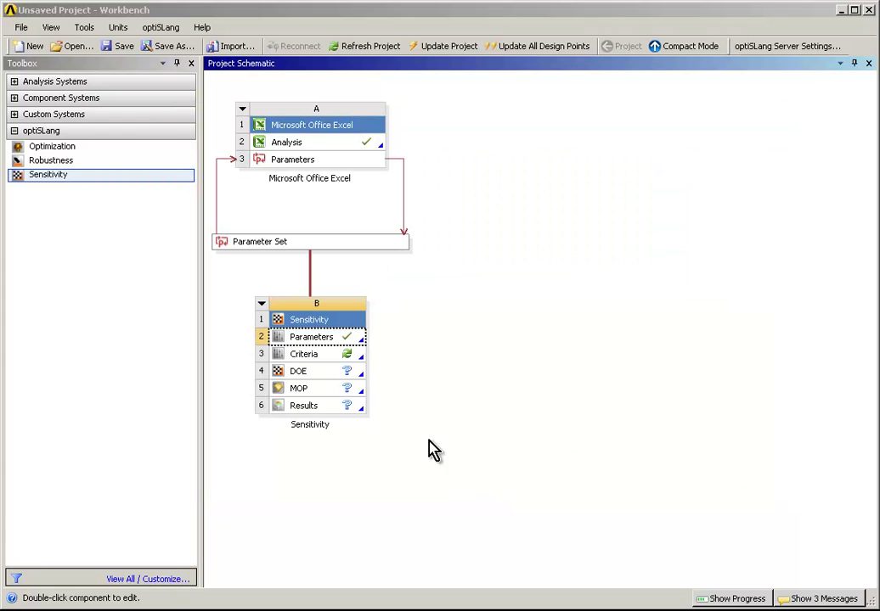
Accept the Sensitivity system's Criteria settings unchanged
left_click(330, 362)
double_click(329, 363)
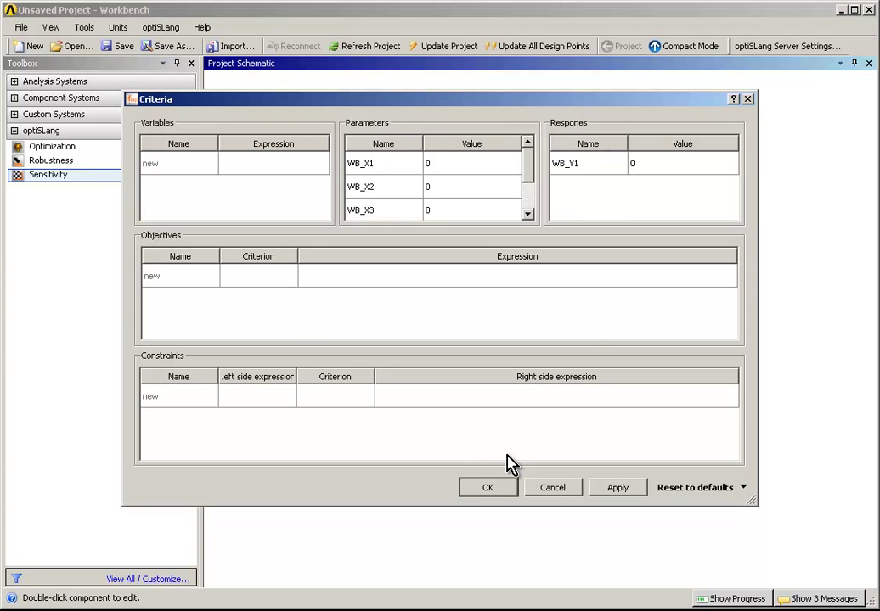
left_click(482, 487)
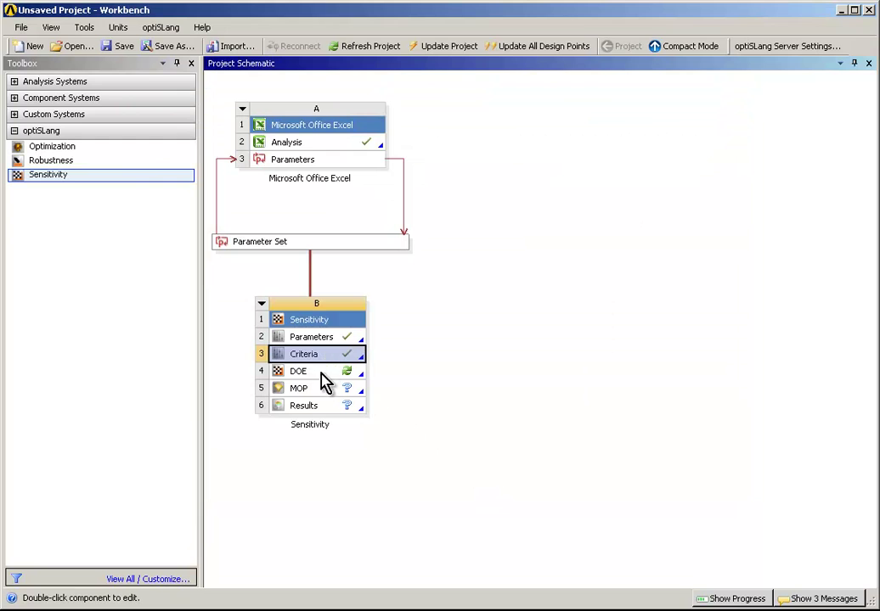
Confirm the DOE with A-LHS sampling and 100 samples
left_click(314, 377)
double_click(314, 378)
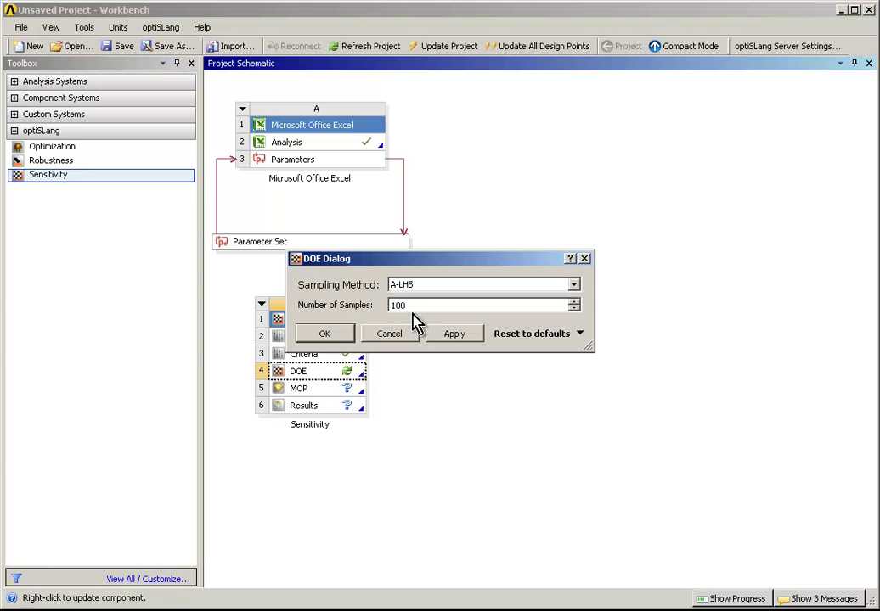
left_click(335, 336)
Update the DOE step to compute its 100 samples
right_click(322, 377)
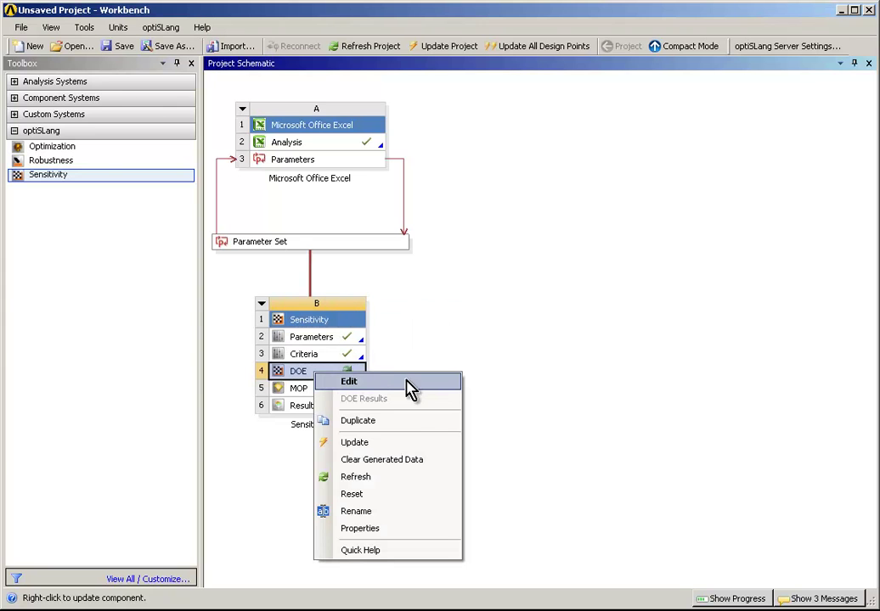
left_click(411, 443)
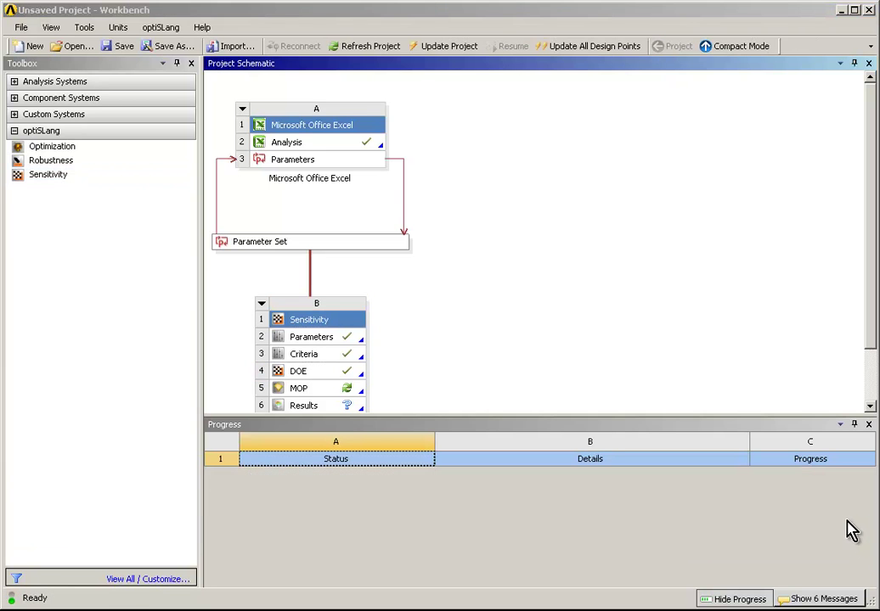
left_click(868, 424)
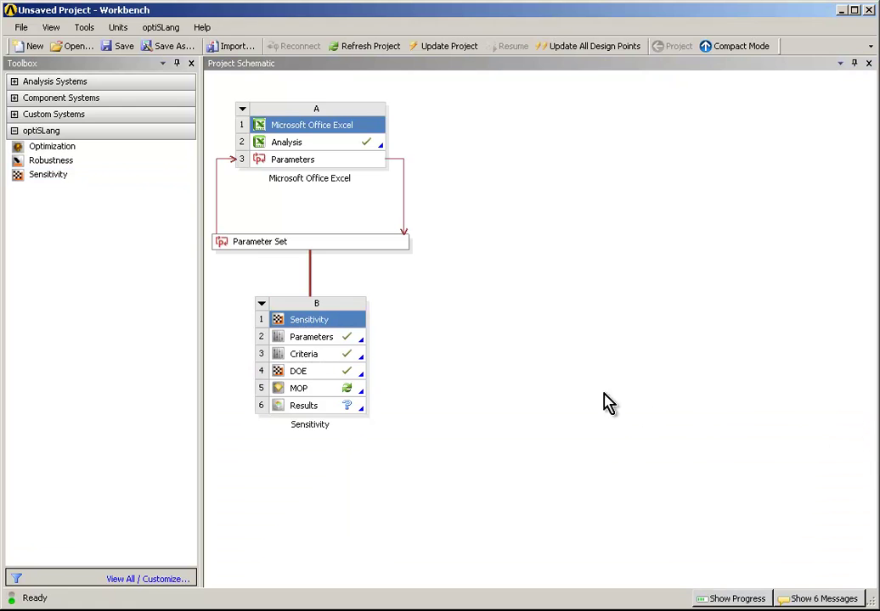
Review the generated design points in the Parameter Set table
double_click(287, 244)
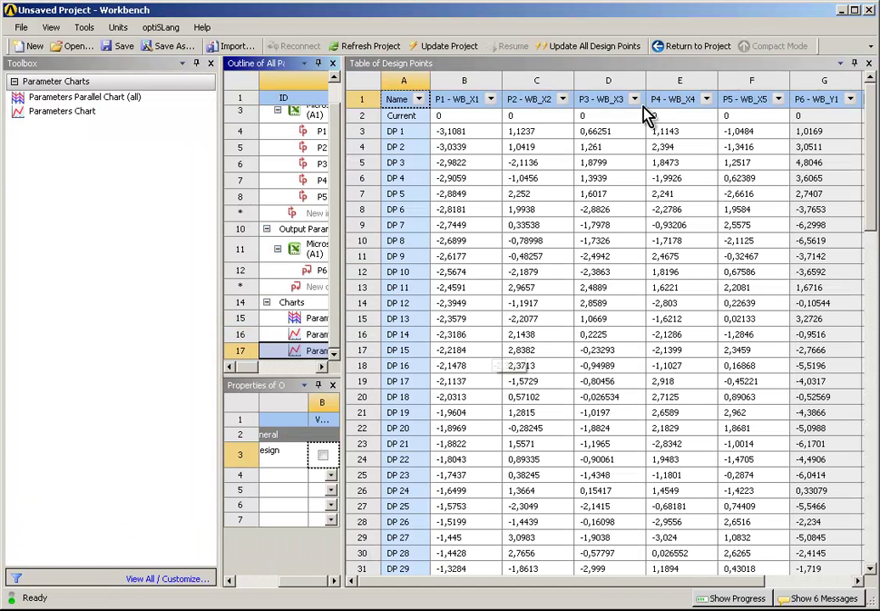
left_click(667, 49)
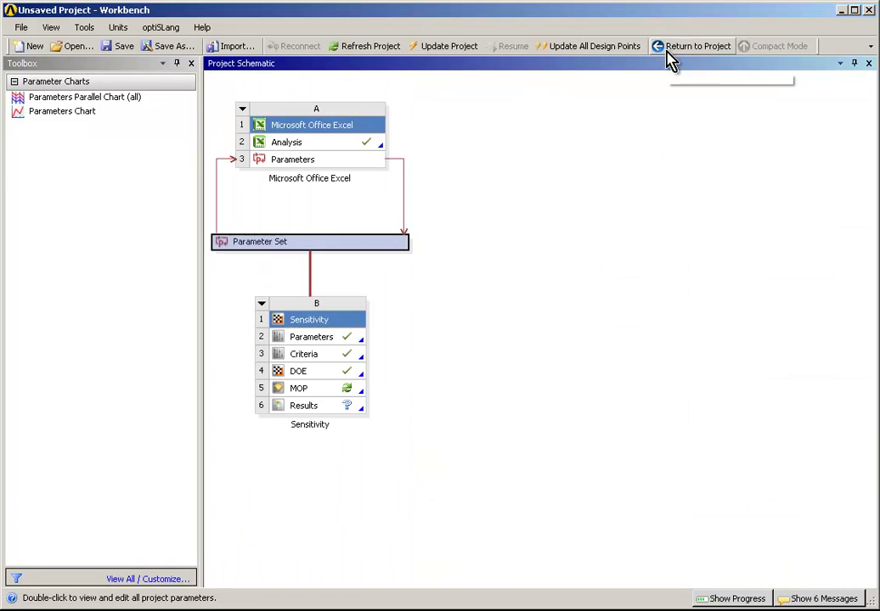
left_click(315, 409)
double_click(313, 409)
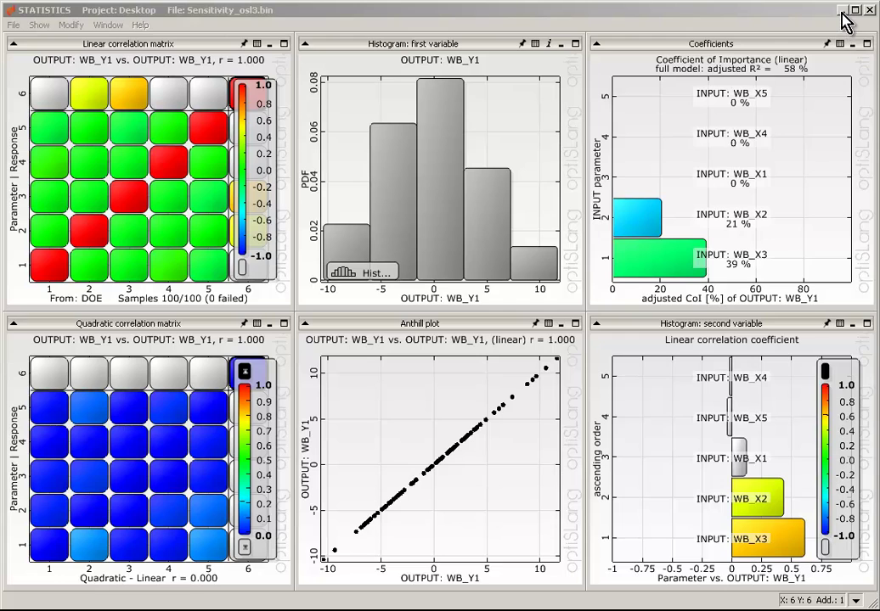
left_click(841, 11)
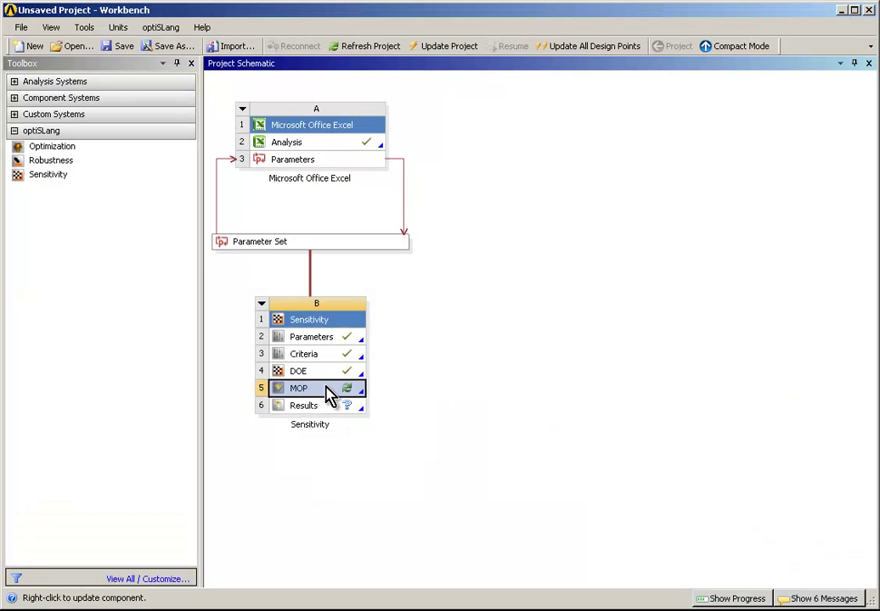
Accept the MOP settings and update the MOP step to build the metamodel
double_click(326, 390)
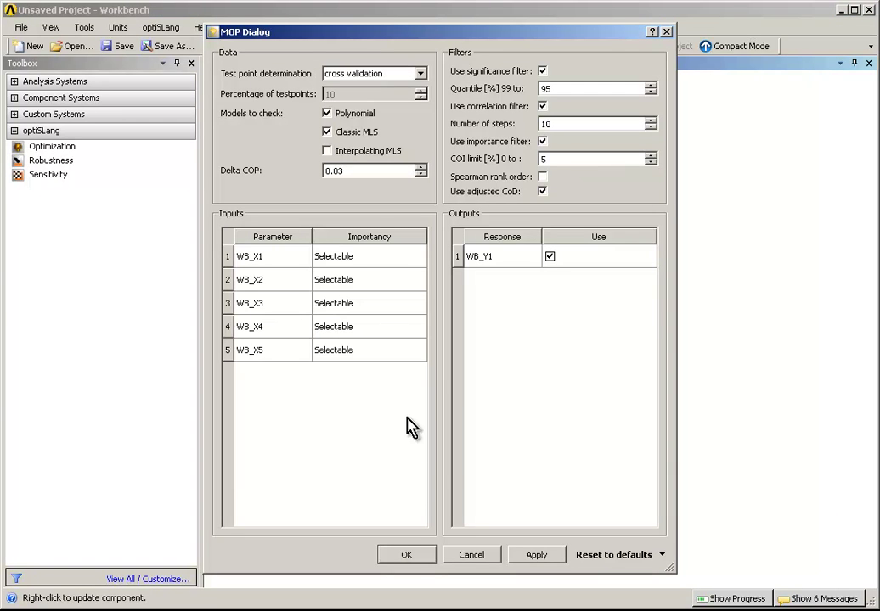
left_click(407, 556)
left_click(313, 390)
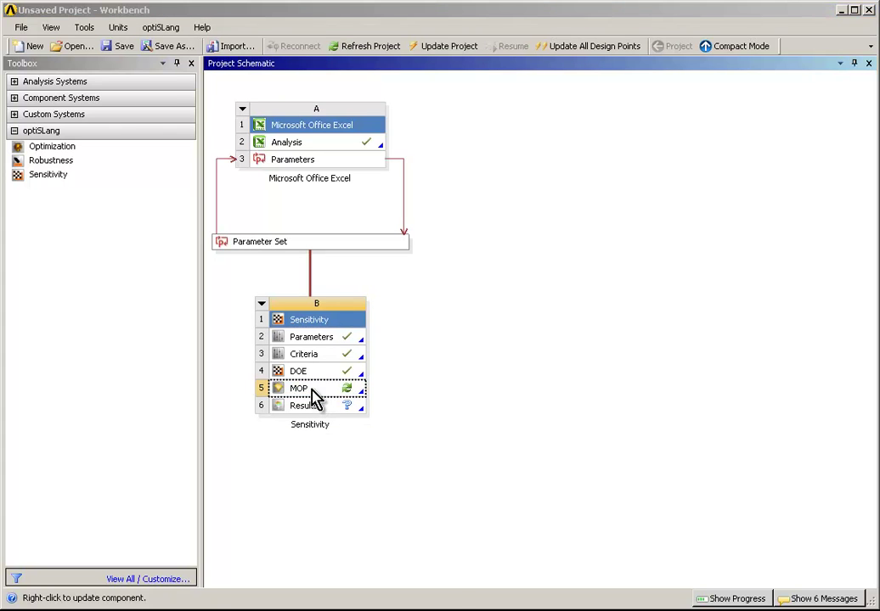
right_click(312, 391)
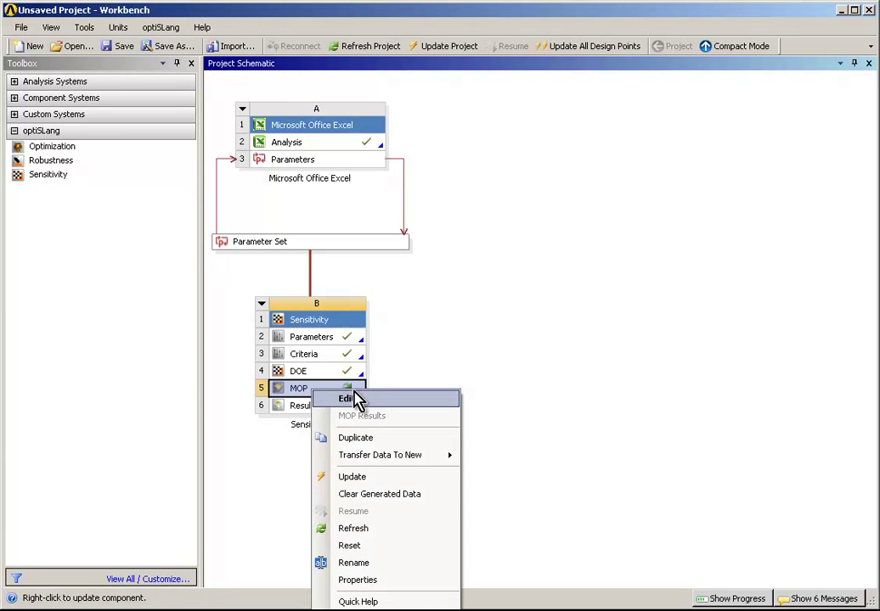
left_click(395, 479)
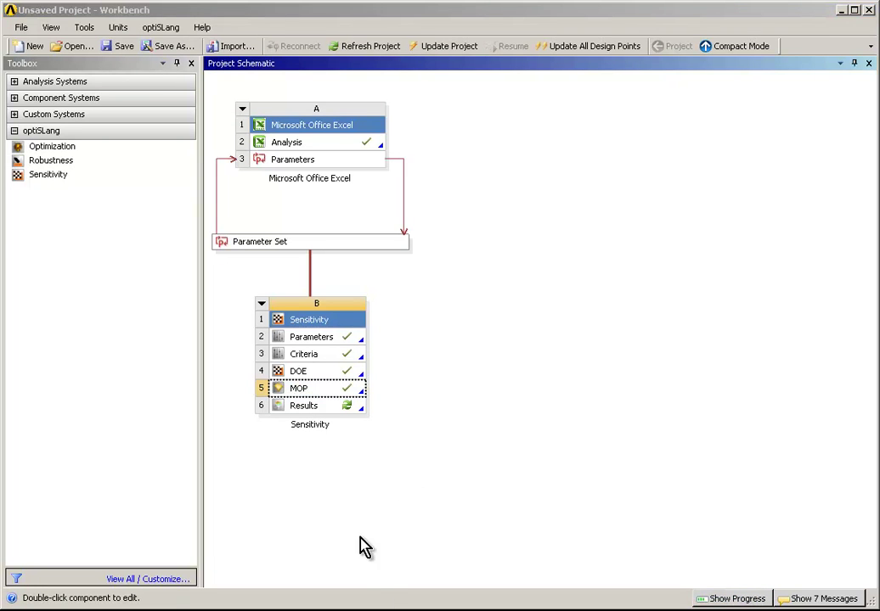
Open the Results and rotate the MLS response surface of WB_Y1 over WB_X2 and WB_X3
left_click(324, 406)
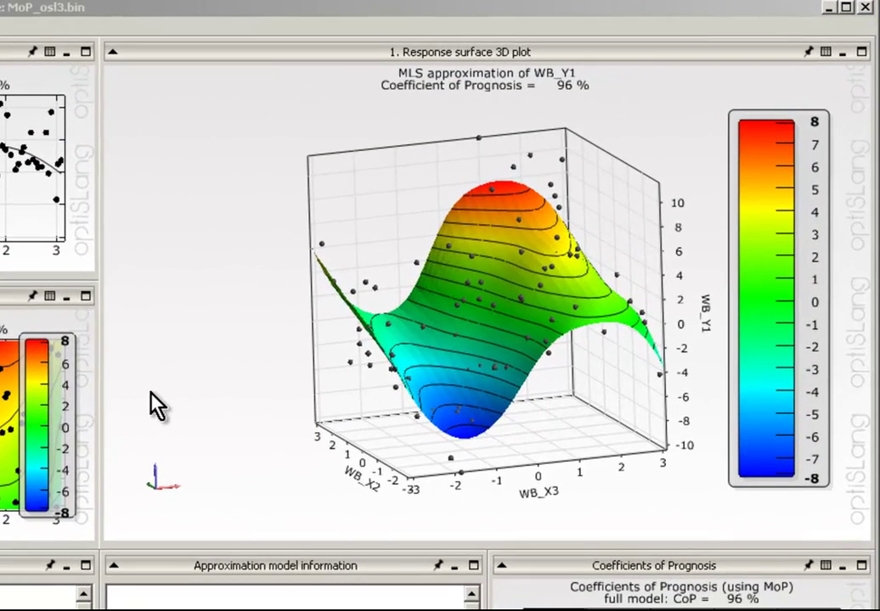
left_click_drag(157, 406, 164, 382)
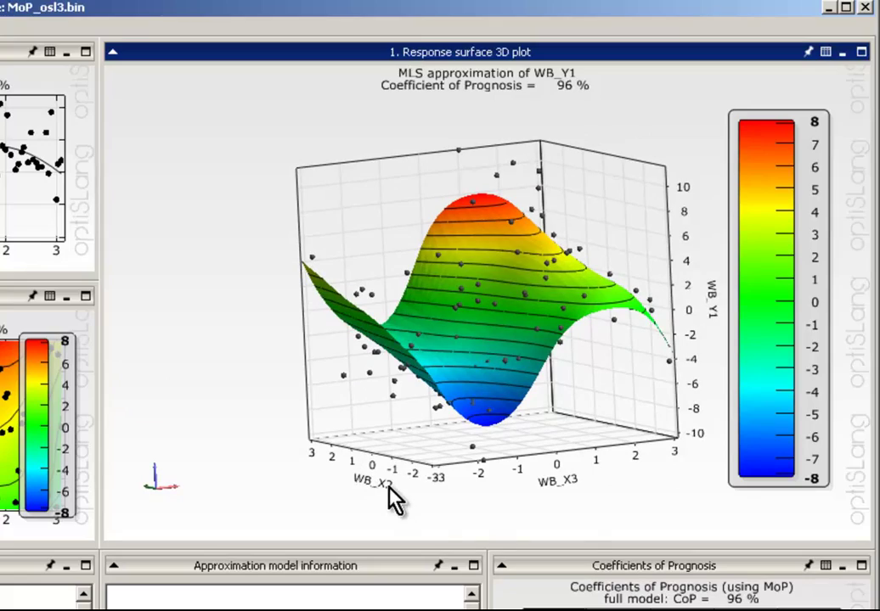